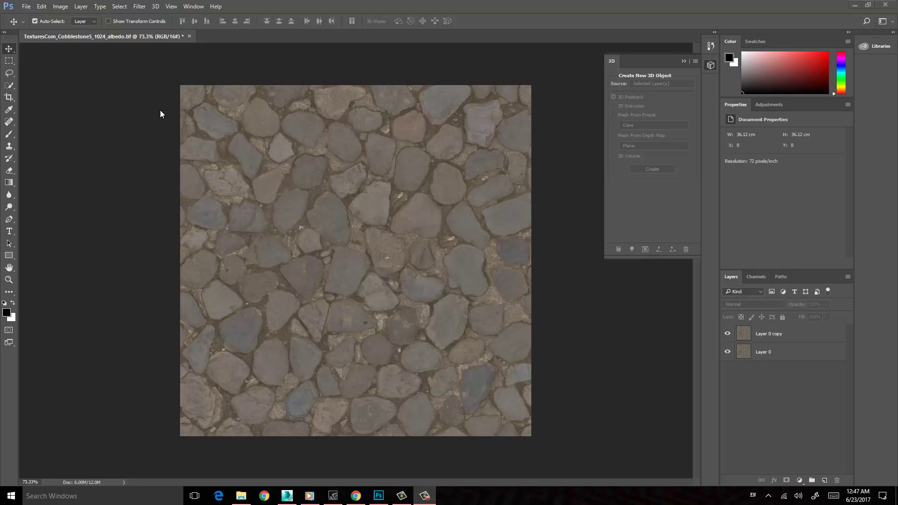
# Step: Select the Layer 0 copy layer for filtering
pyautogui.click(141, 10)
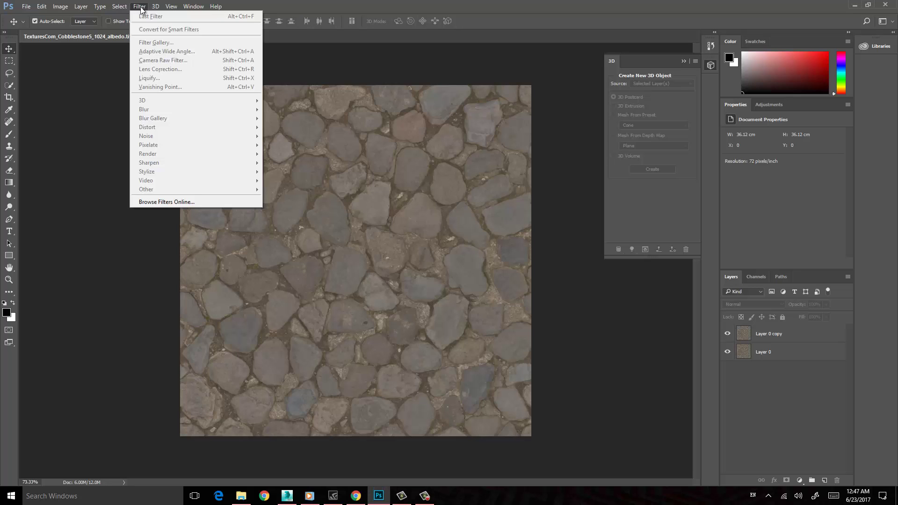
pyautogui.click(11, 52)
pyautogui.click(779, 336)
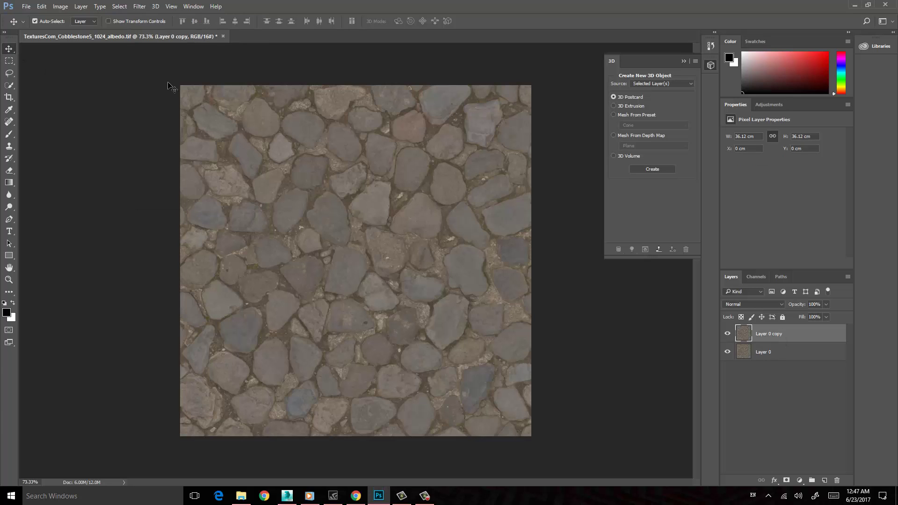
# Step: Start the Generate Normal Map filter on Layer 0 copy, set its blur to 0.0 and inspect the sphere preview
pyautogui.click(139, 7)
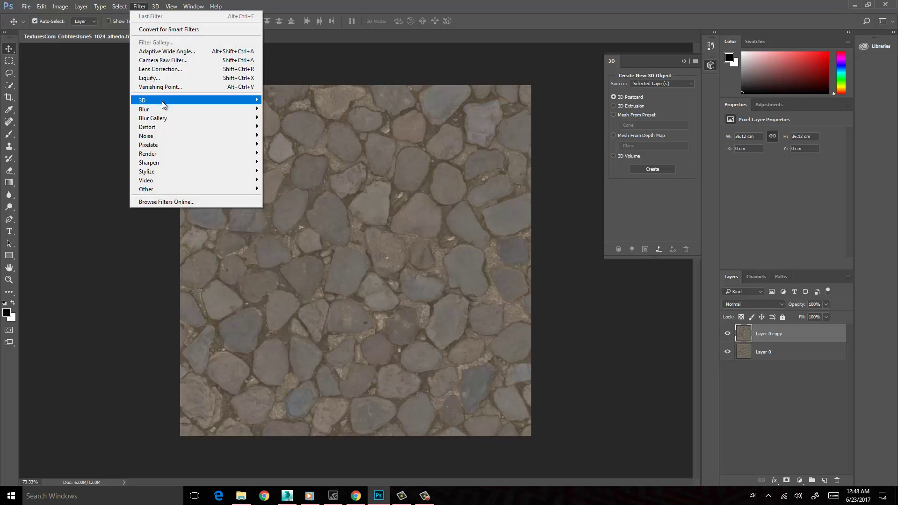
pyautogui.moveTo(164, 103)
pyautogui.click(76, 109)
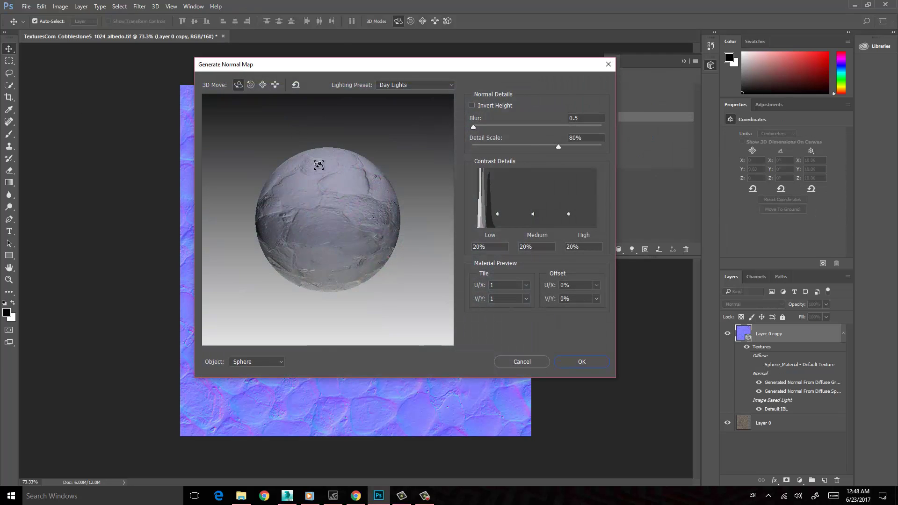
pyautogui.moveTo(354, 199); pyautogui.dragTo(336, 221)
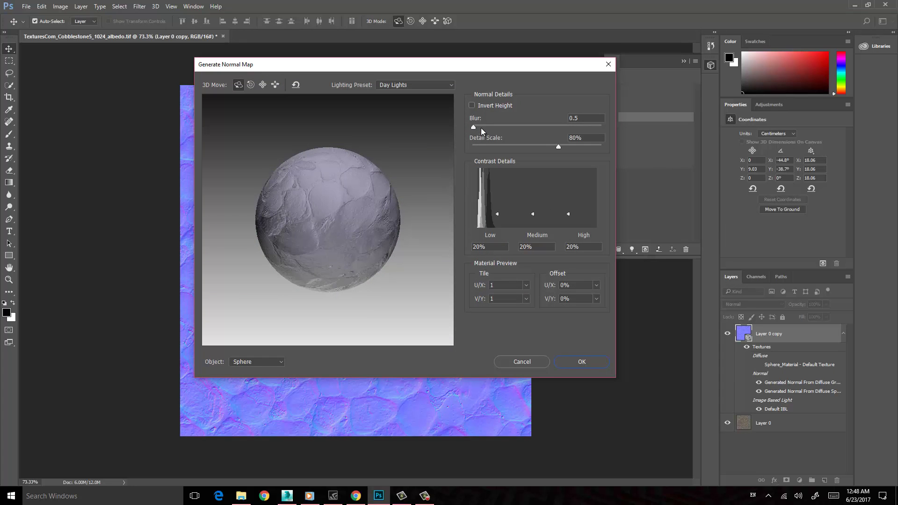
pyautogui.moveTo(473, 125); pyautogui.dragTo(471, 126)
pyautogui.moveTo(354, 196); pyautogui.dragTo(297, 191)
pyautogui.moveTo(321, 67); pyautogui.dragTo(530, 90)
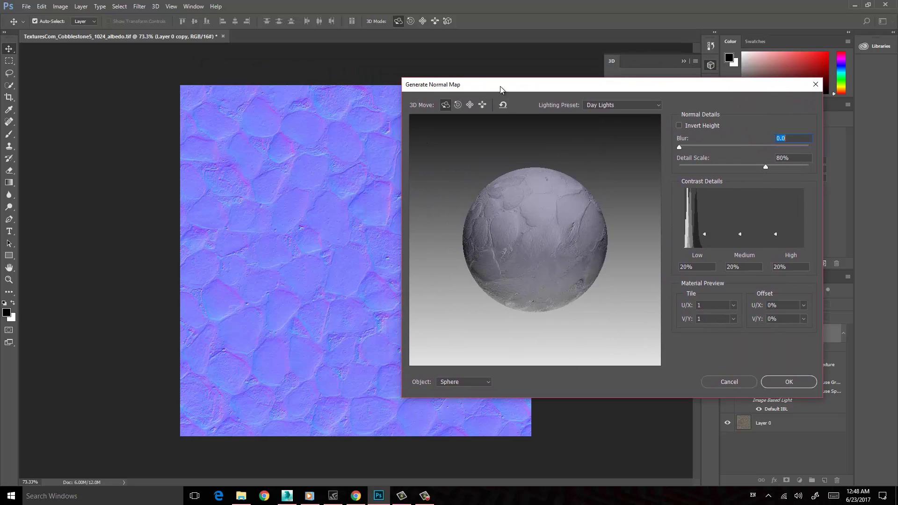
pyautogui.moveTo(503, 90); pyautogui.dragTo(322, 75)
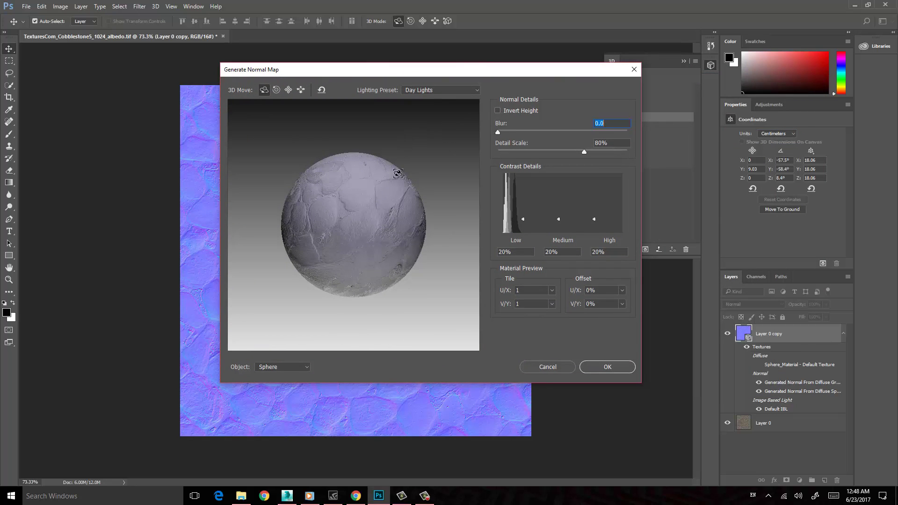
# Step: Try the normal map with inverted height, 103% detail scale and 2.0 blur, and discard the filter
pyautogui.click(498, 110)
pyautogui.moveTo(360, 203)
pyautogui.mouseDown()
pyautogui.moveTo(331, 207)
pyautogui.moveTo(357, 197)
pyautogui.moveTo(350, 212)
pyautogui.moveTo(346, 203)
pyautogui.mouseUp()
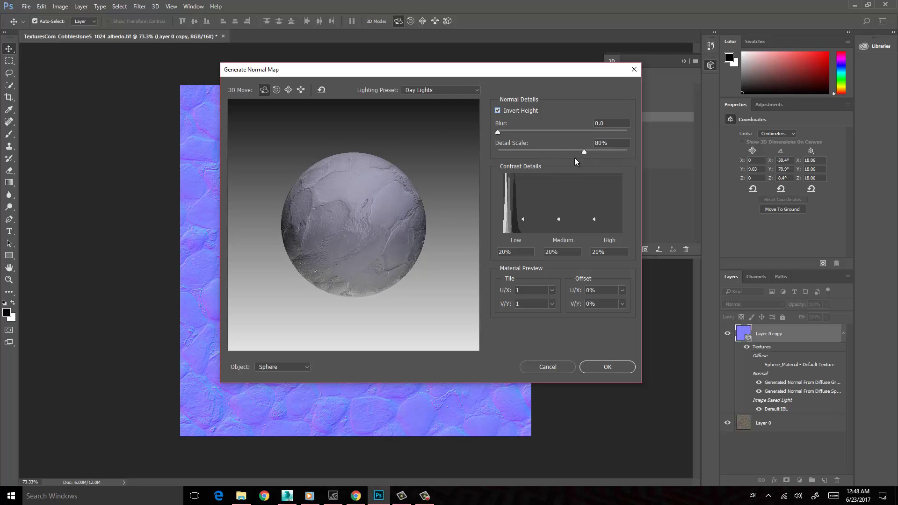
pyautogui.moveTo(520, 153); pyautogui.dragTo(546, 135)
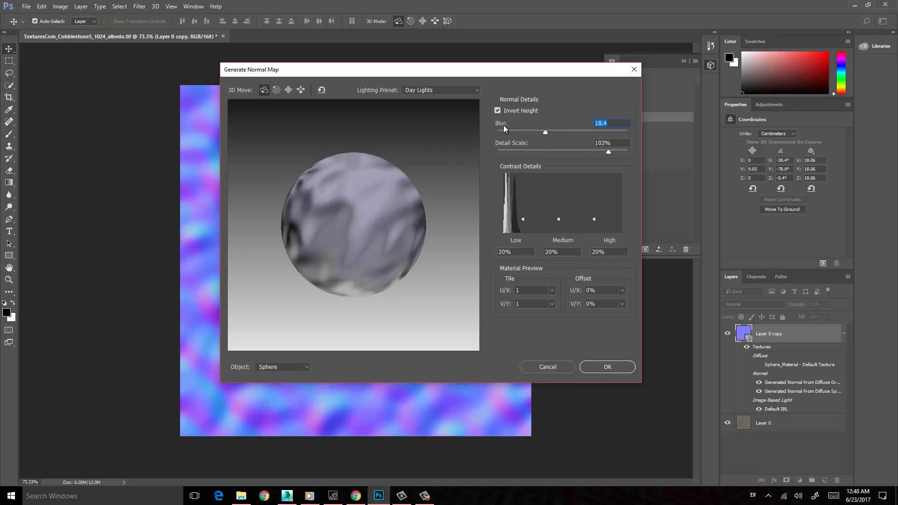
pyautogui.moveTo(545, 133); pyautogui.dragTo(504, 134)
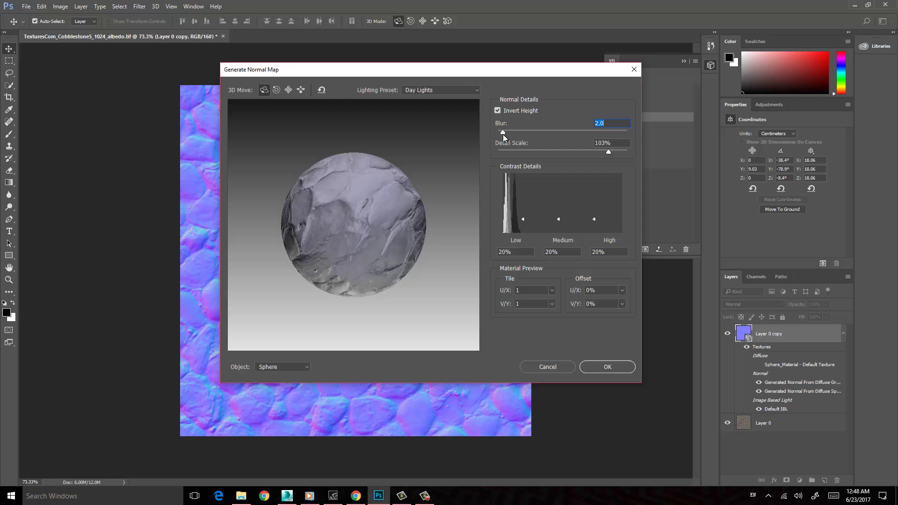
pyautogui.click(547, 368)
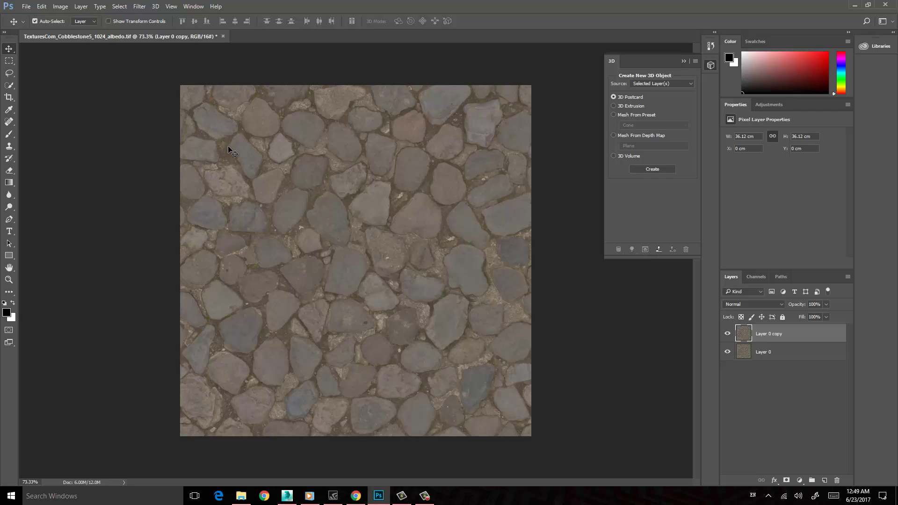
# Step: Convert Layer 0 copy to grayscale with a Black & White adjustment using the Default preset
pyautogui.click(43, 7)
pyautogui.moveTo(63, 6)
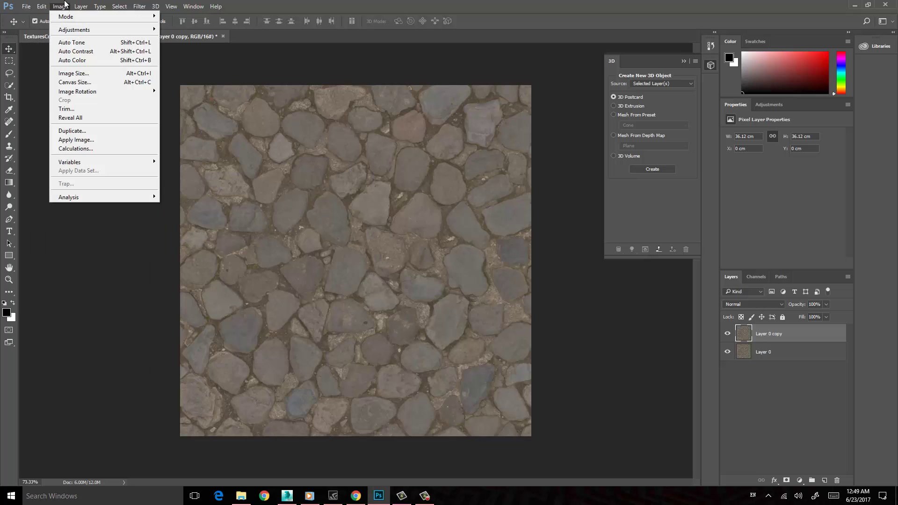
pyautogui.moveTo(90, 29)
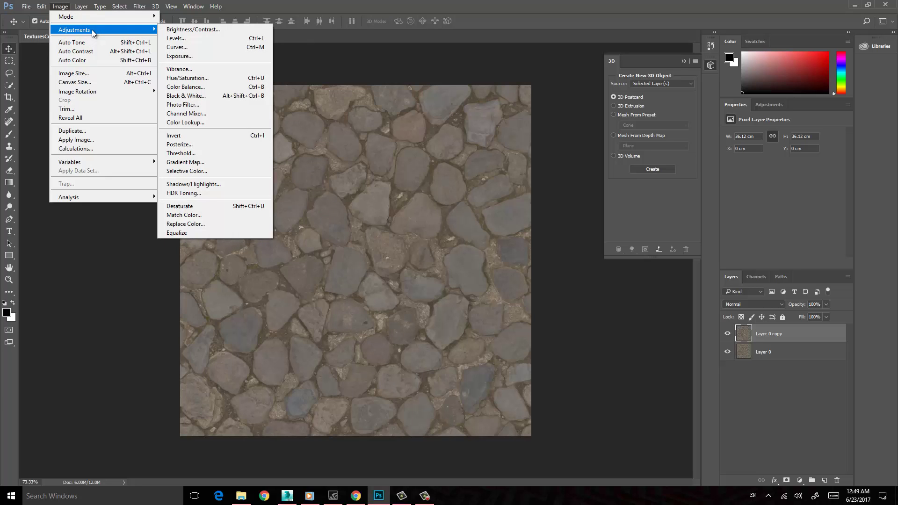
pyautogui.click(207, 95)
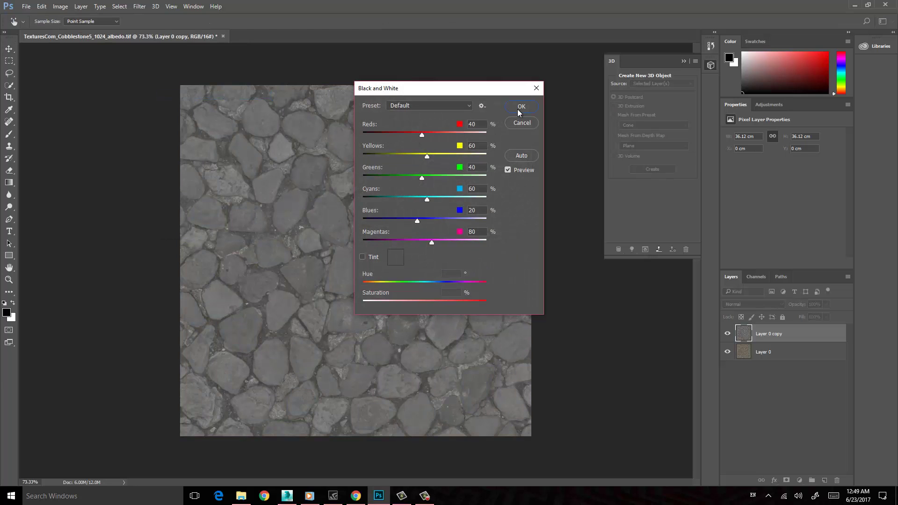
pyautogui.click(520, 107)
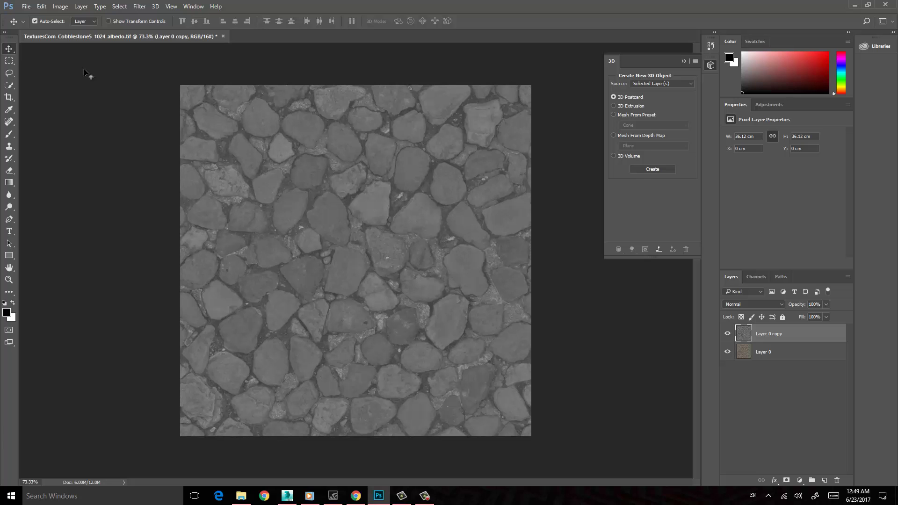
# Step: Apply a Levels adjustment to Layer 0 copy with input levels of 62, 0.76 and 131
pyautogui.click(60, 6)
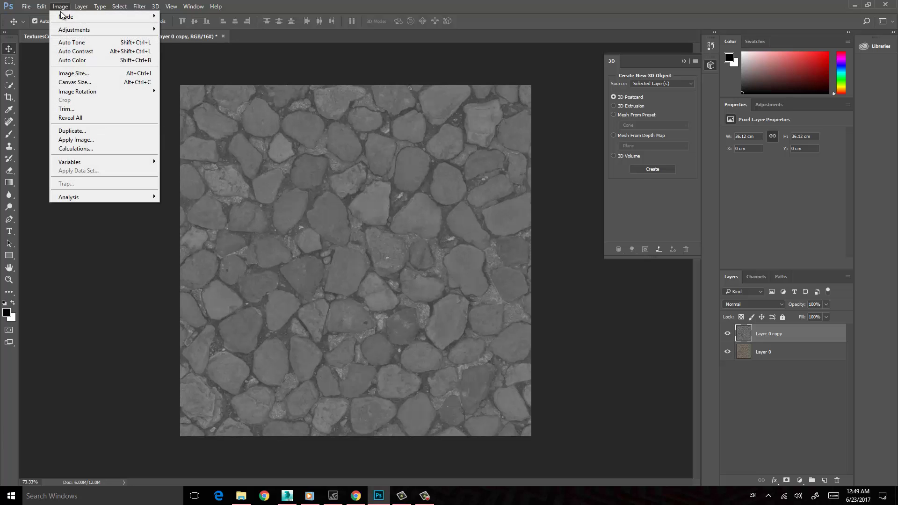
pyautogui.moveTo(82, 30)
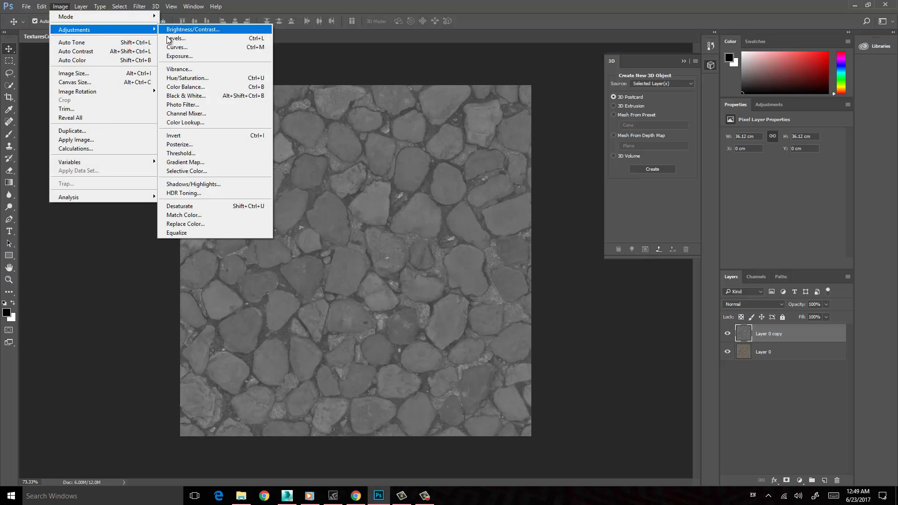
pyautogui.click(183, 39)
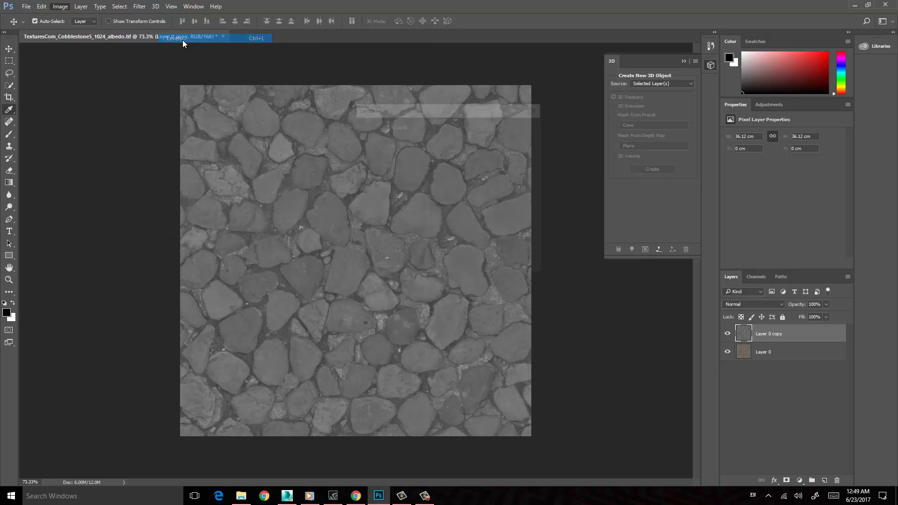
pyautogui.moveTo(299, 87); pyautogui.dragTo(503, 156)
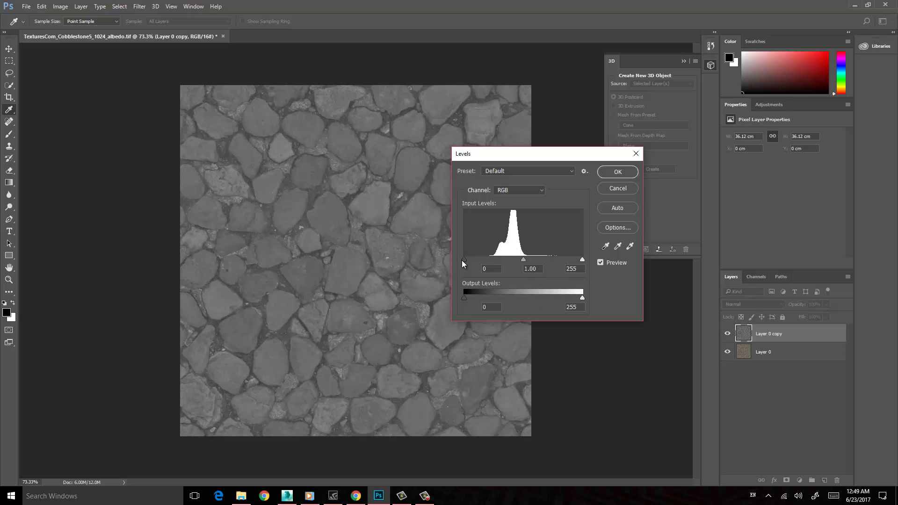
pyautogui.moveTo(464, 260); pyautogui.dragTo(494, 261)
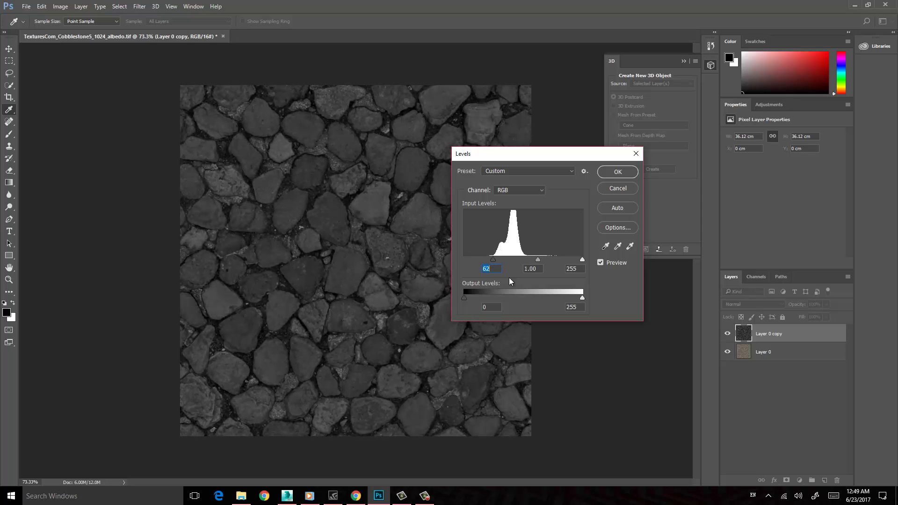
pyautogui.moveTo(583, 260); pyautogui.dragTo(525, 260)
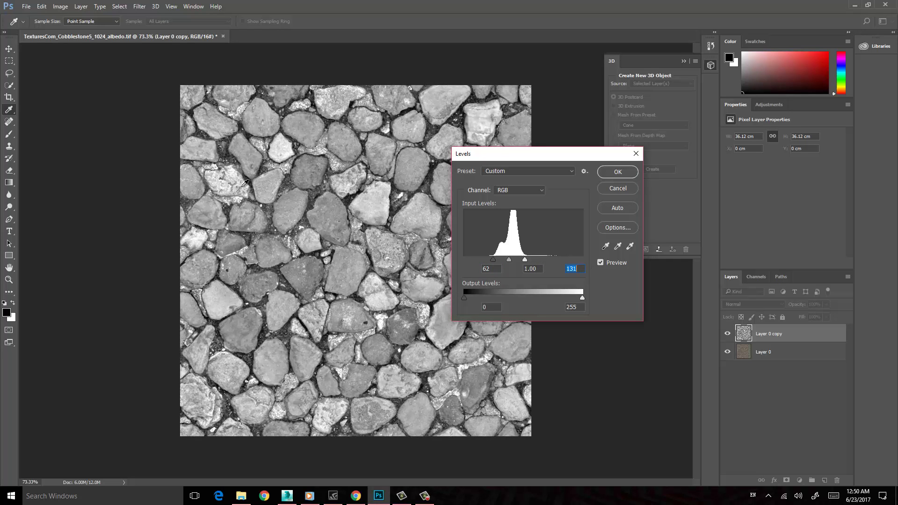
pyautogui.moveTo(509, 260); pyautogui.dragTo(512, 262)
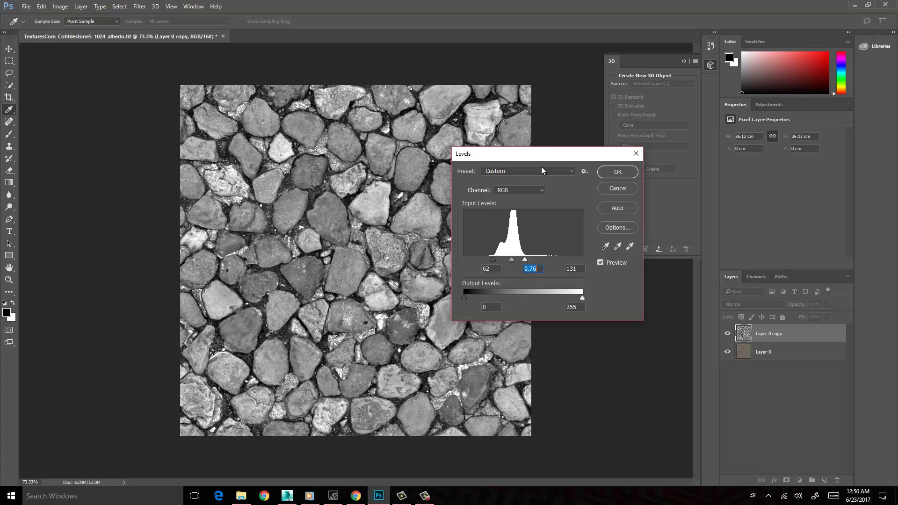
pyautogui.click(617, 173)
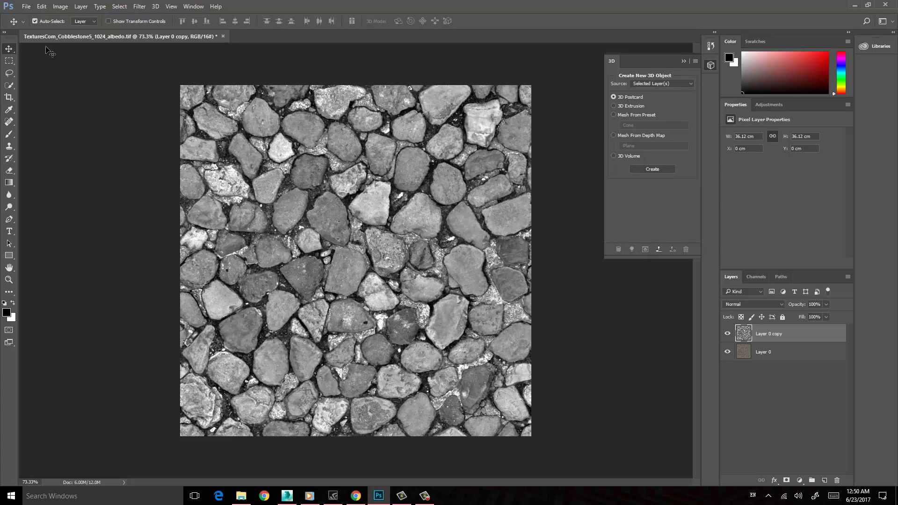
pyautogui.click(61, 6)
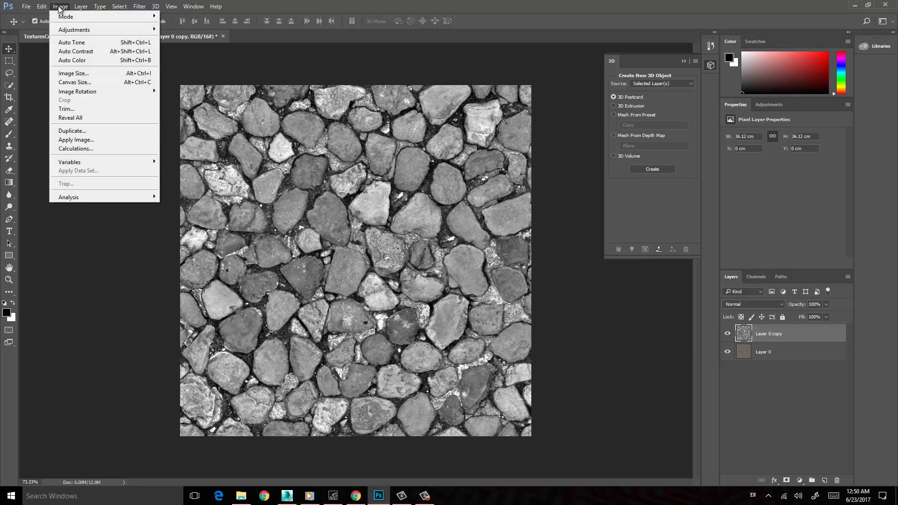
pyautogui.moveTo(91, 30)
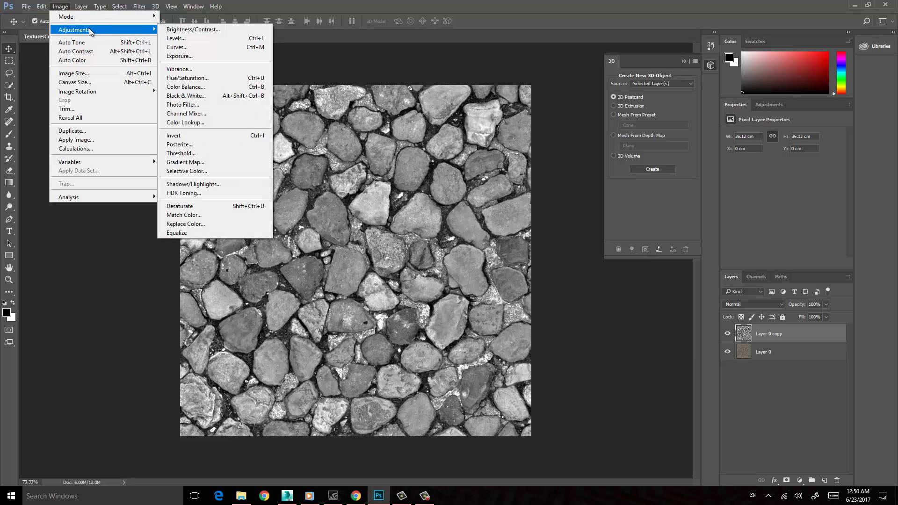
pyautogui.click(183, 40)
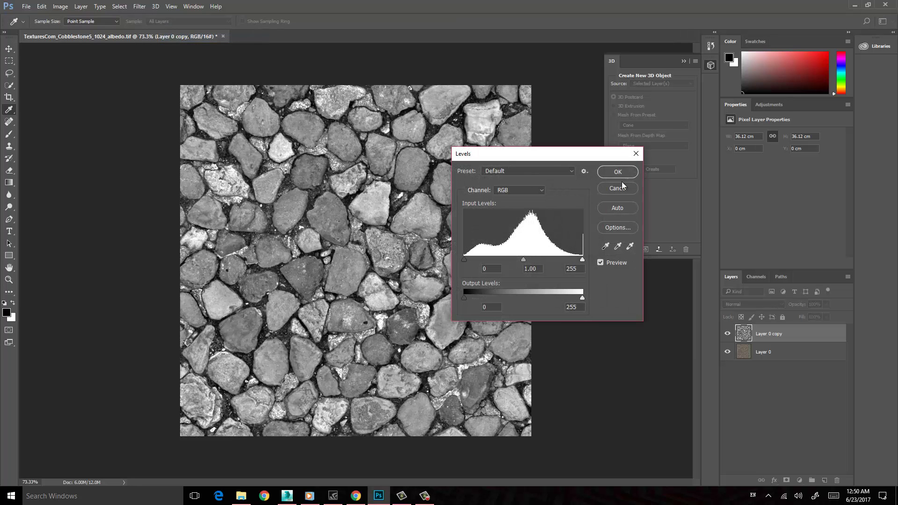
pyautogui.click(626, 194)
# Step: Brighten the stones on Layer 0 copy with a raised three-point RGB curve, placing the middle point at input 73, output 164
pyautogui.click(61, 6)
pyautogui.moveTo(104, 33)
pyautogui.click(209, 49)
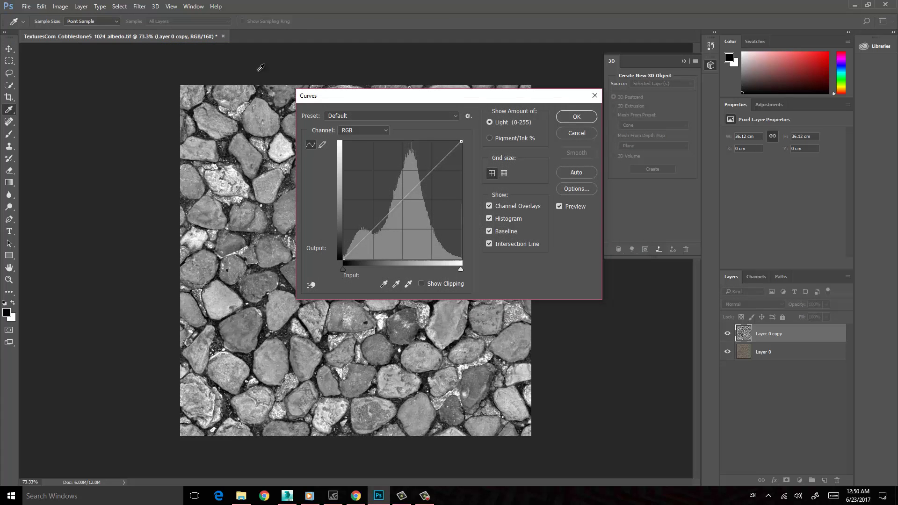
pyautogui.moveTo(431, 170); pyautogui.dragTo(397, 161)
pyautogui.moveTo(369, 206); pyautogui.dragTo(359, 228)
pyautogui.moveTo(382, 183); pyautogui.dragTo(380, 182)
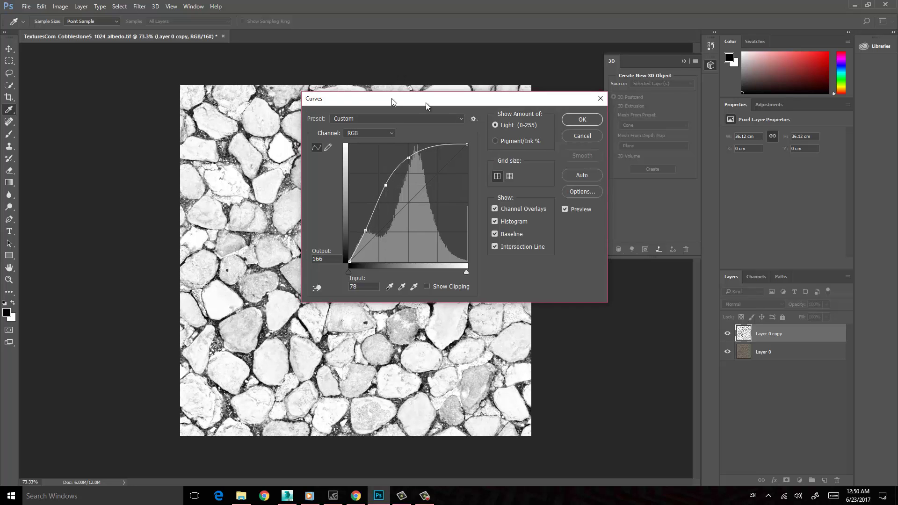
pyautogui.moveTo(386, 95); pyautogui.dragTo(527, 113)
pyautogui.moveTo(521, 200); pyautogui.dragTo(518, 200)
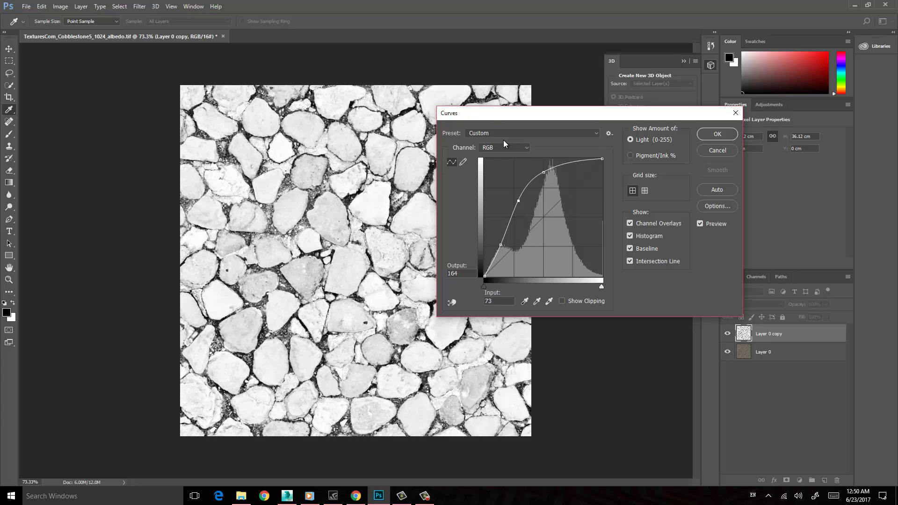
pyautogui.click(717, 134)
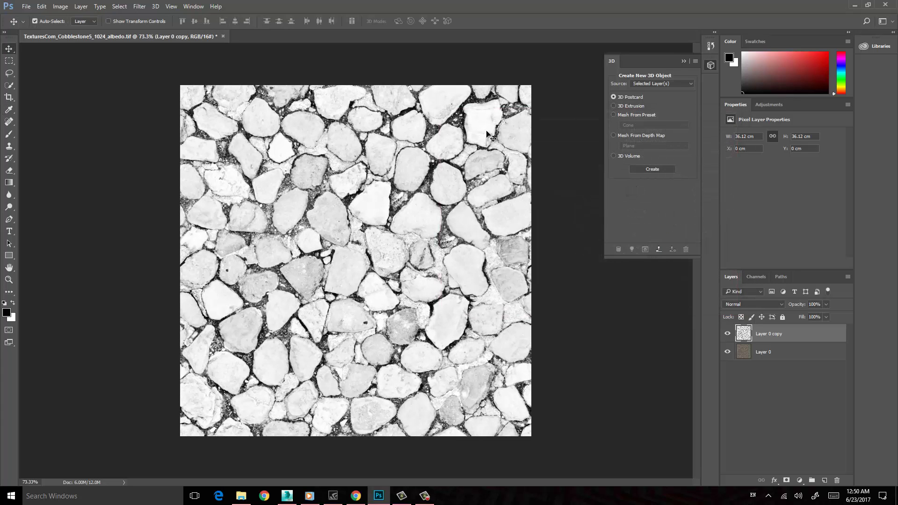
# Step: Deepen the gaps between the stones on Layer 0 copy with an Exposure adjustment of +0.16 exposure and -0.1693 offset
pyautogui.click(60, 6)
pyautogui.moveTo(78, 31)
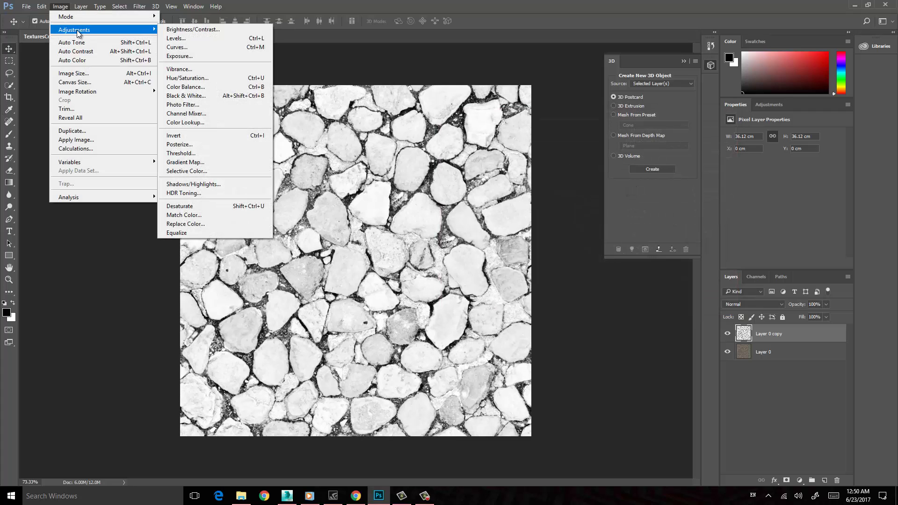
pyautogui.click(191, 57)
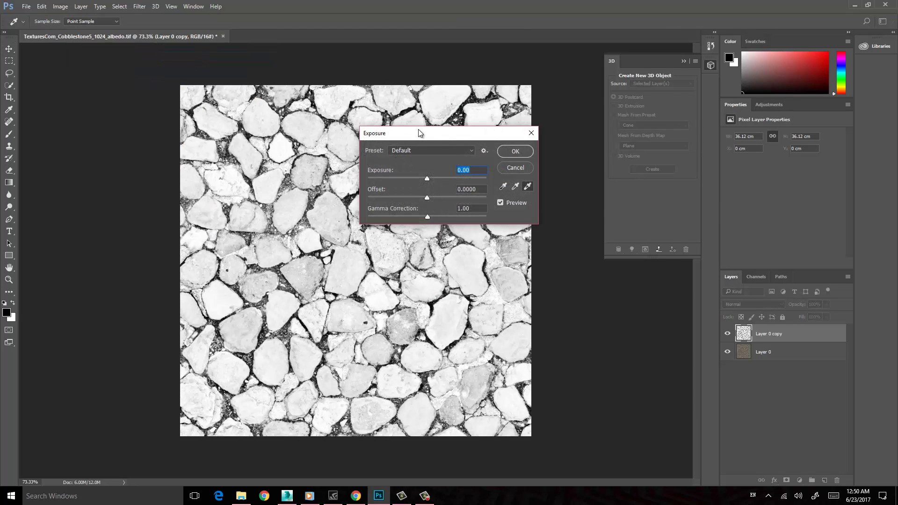
pyautogui.moveTo(420, 133); pyautogui.dragTo(518, 138)
pyautogui.moveTo(526, 185); pyautogui.dragTo(527, 185)
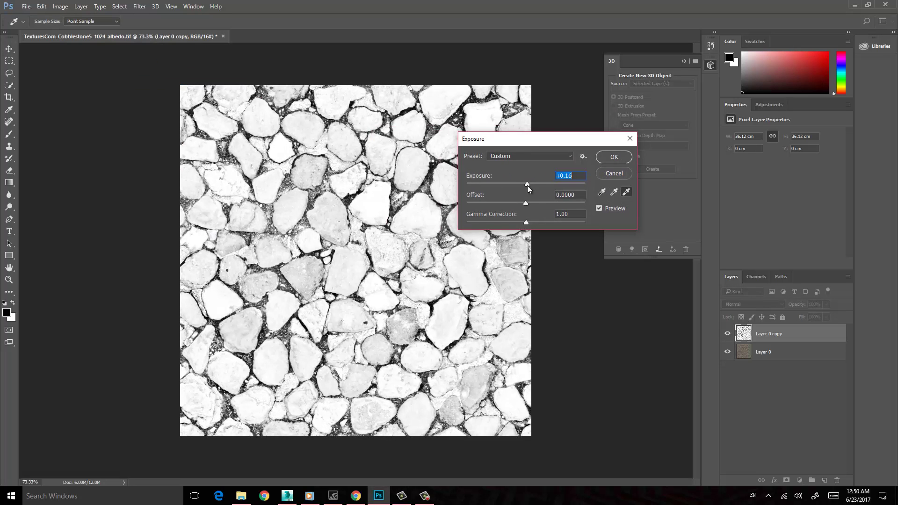
pyautogui.moveTo(524, 203); pyautogui.dragTo(511, 204)
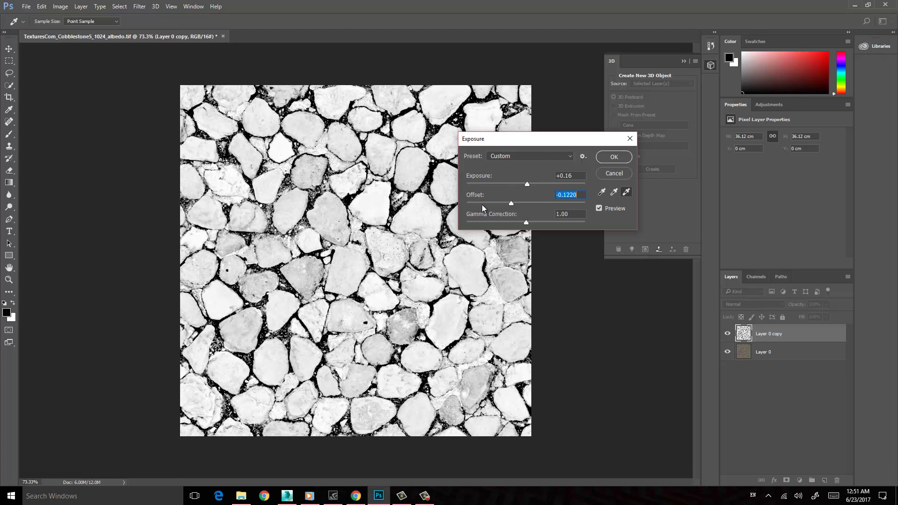
pyautogui.moveTo(507, 203); pyautogui.dragTo(506, 204)
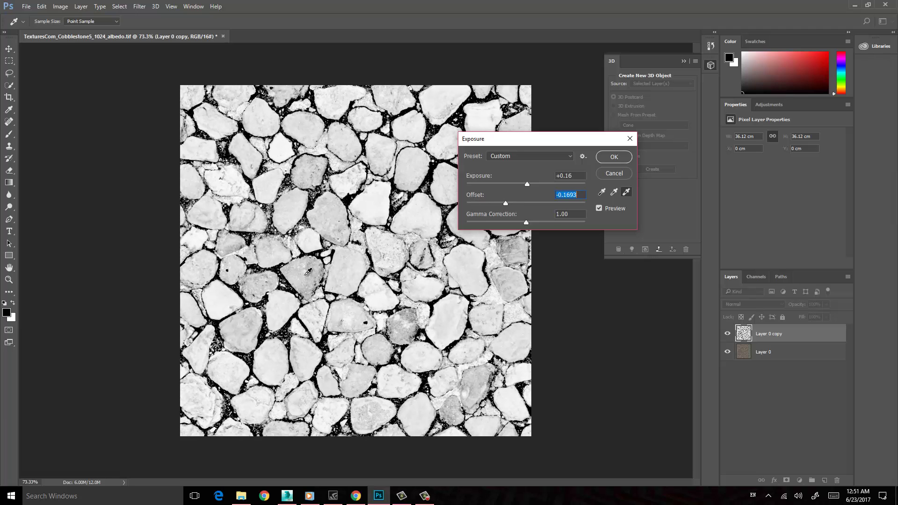
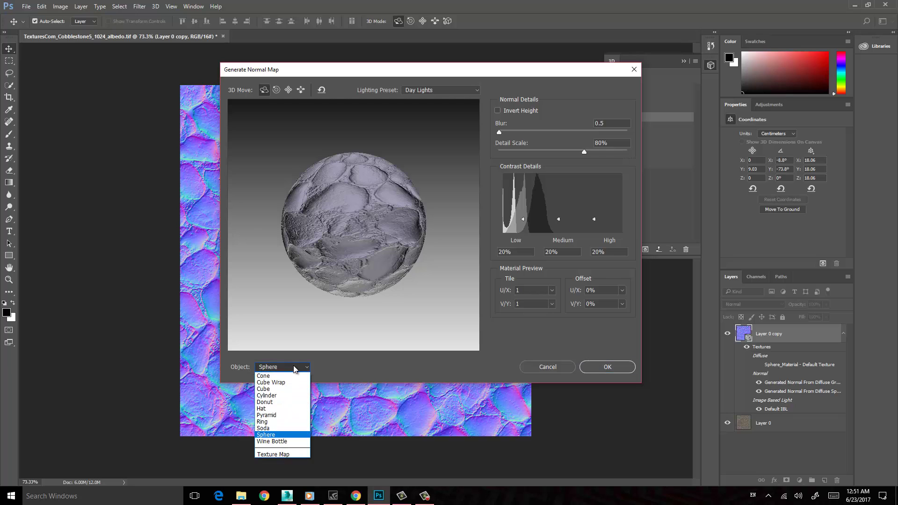
# Step: Preview the generated normal map on a cube, angled to show its textured face, and invert the height
pyautogui.click(286, 389)
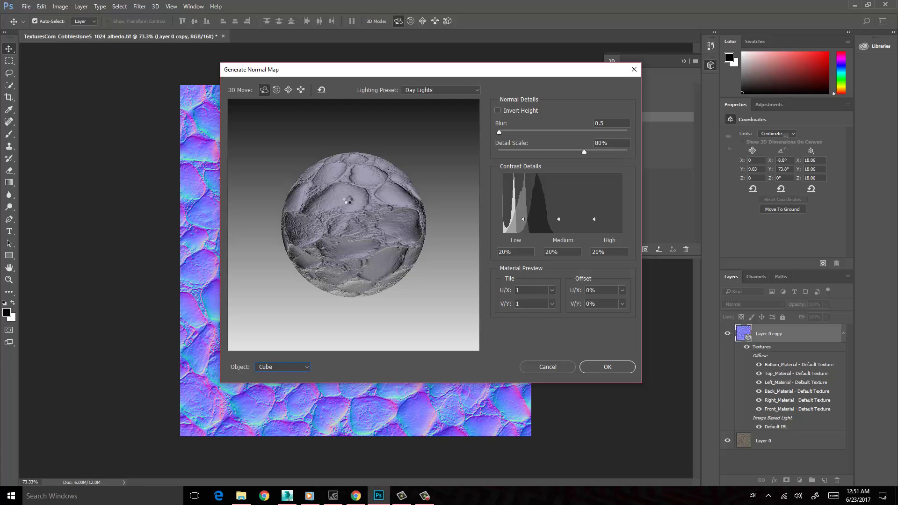
pyautogui.moveTo(354, 191); pyautogui.dragTo(302, 219)
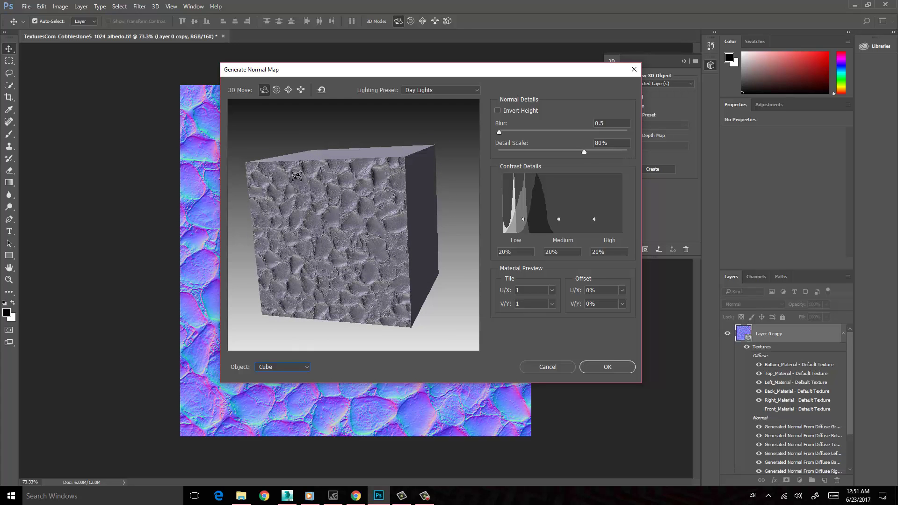
pyautogui.click(497, 111)
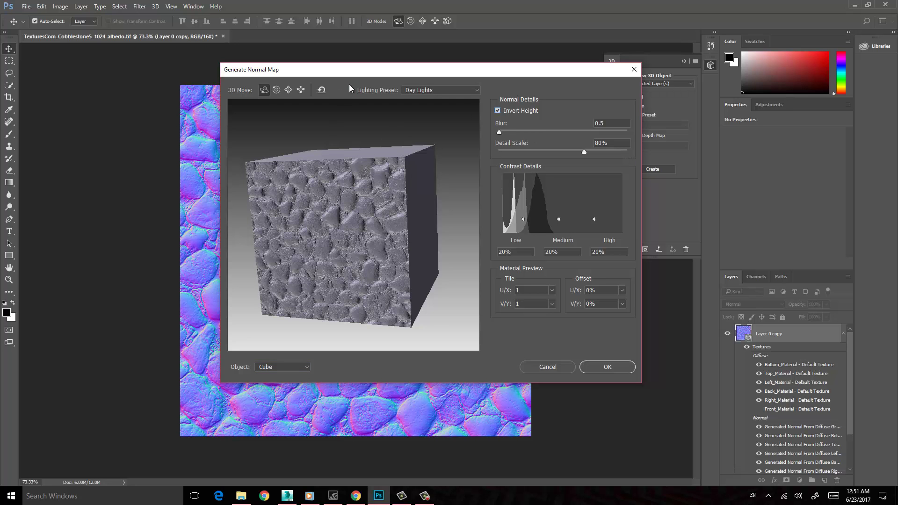
pyautogui.moveTo(351, 69); pyautogui.dragTo(380, 45)
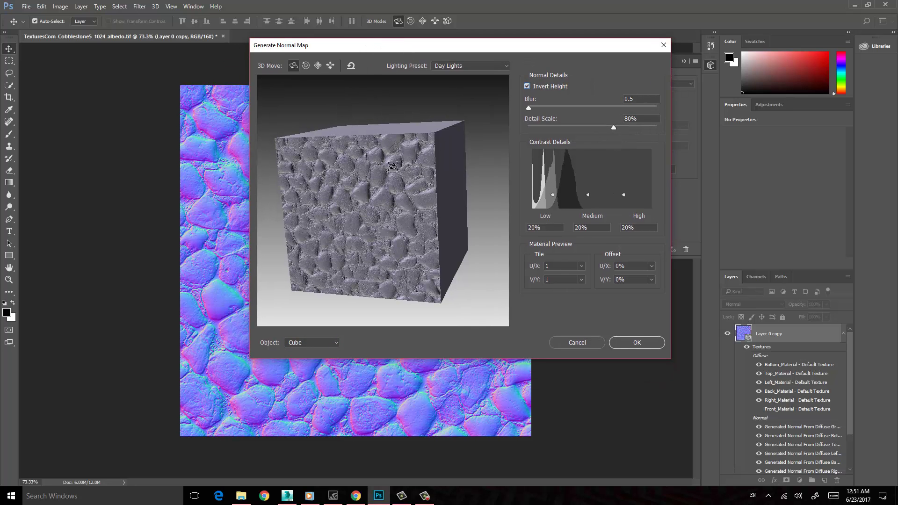
# Step: Set the normal map's blur to 2.5 and detail scale to 101%, checking the stones up close, and apply the filter
pyautogui.click(330, 66)
pyautogui.moveTo(346, 155); pyautogui.dragTo(392, 179)
pyautogui.click(293, 65)
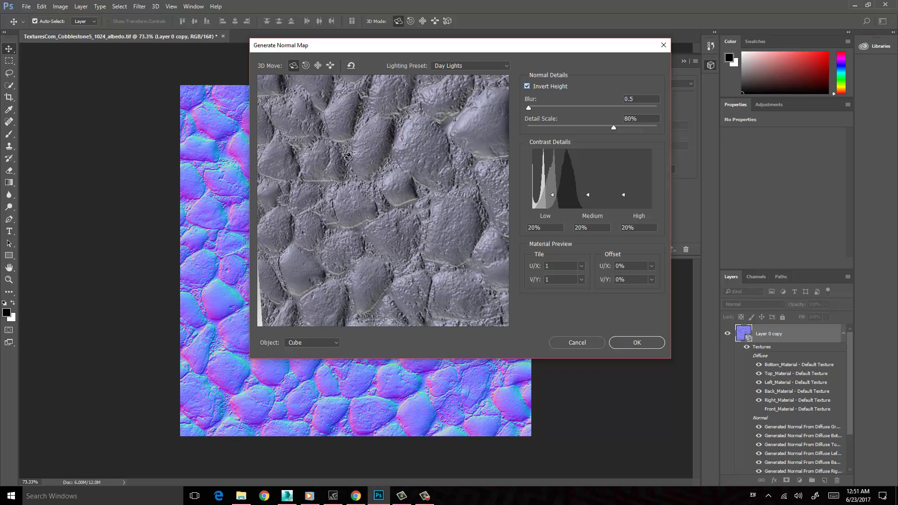
pyautogui.moveTo(351, 155); pyautogui.dragTo(355, 157)
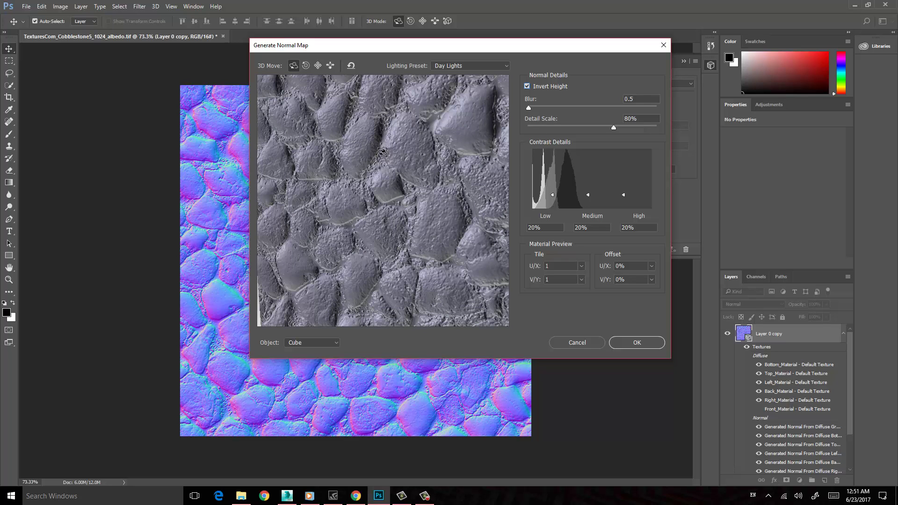
pyautogui.moveTo(527, 108); pyautogui.dragTo(533, 109)
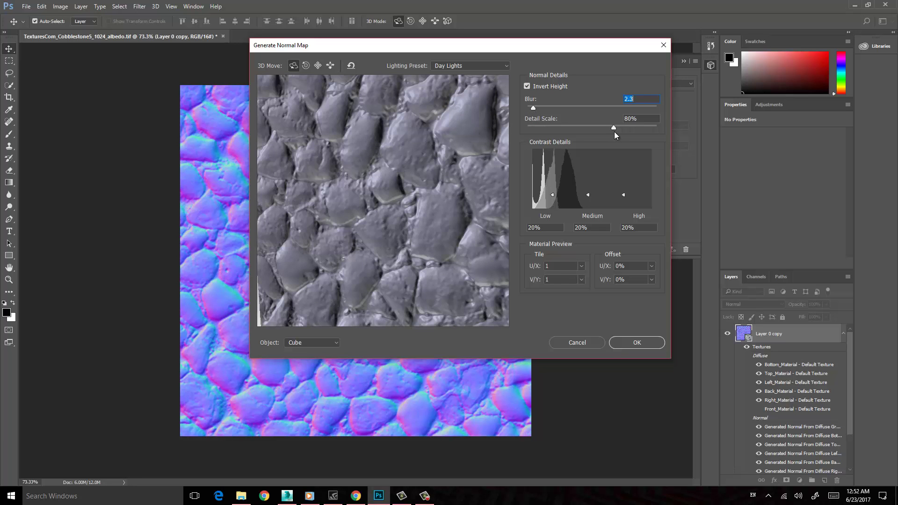
pyautogui.moveTo(613, 127)
pyautogui.mouseDown()
pyautogui.moveTo(583, 128)
pyautogui.moveTo(630, 131)
pyautogui.mouseUp()
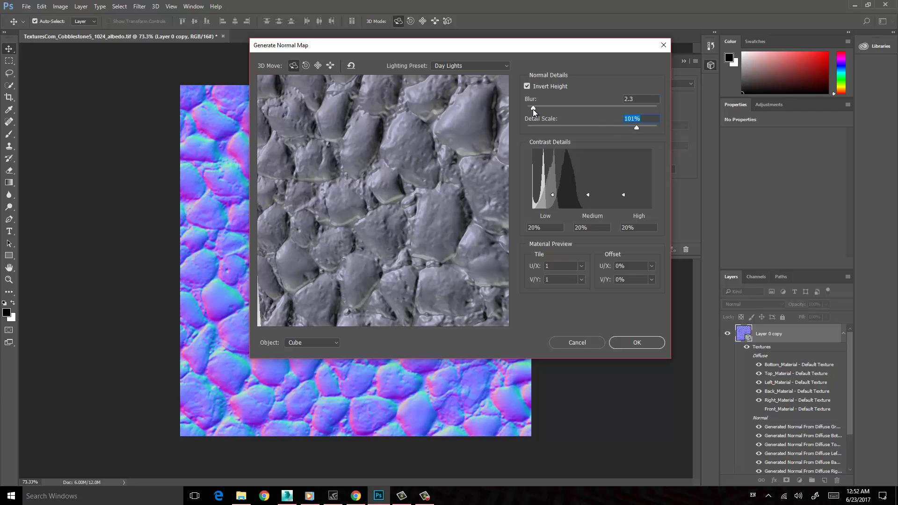
pyautogui.moveTo(532, 108); pyautogui.dragTo(537, 111)
pyautogui.click(330, 66)
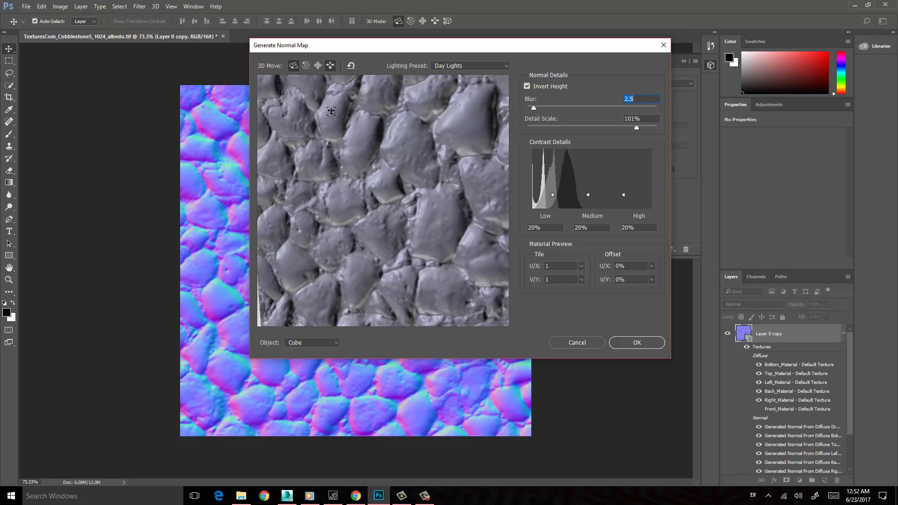
pyautogui.moveTo(354, 168); pyautogui.dragTo(395, 198)
pyautogui.click(635, 342)
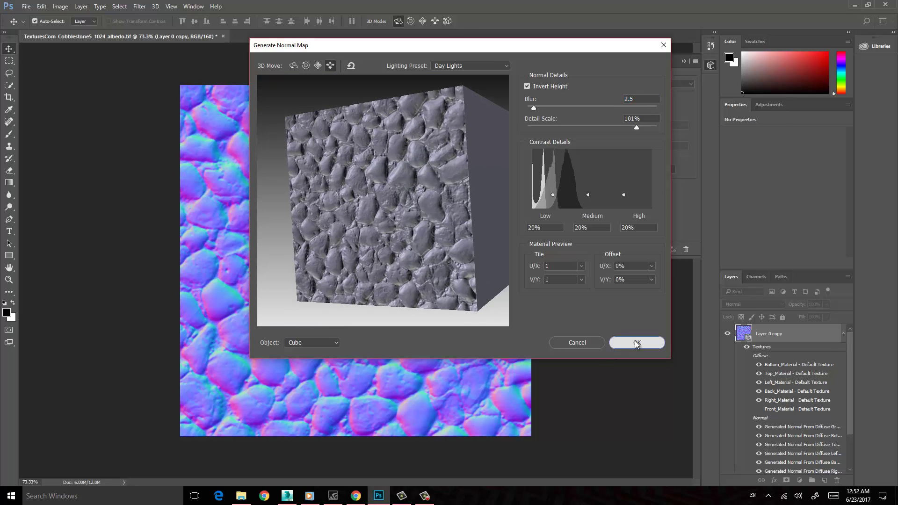